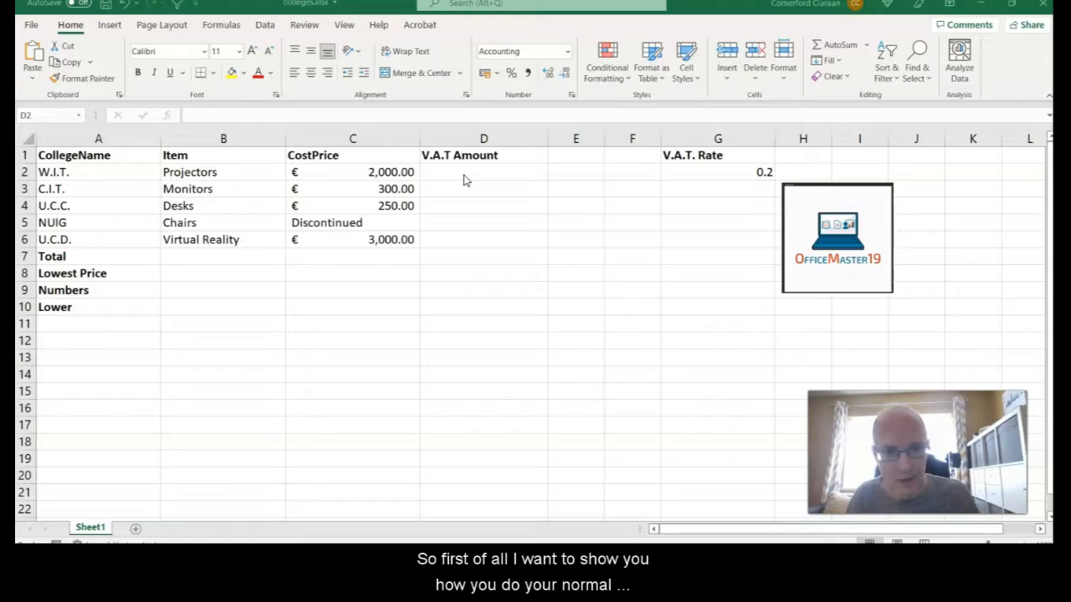
- Calculate the V.A.T. amount for the projectors in D2 with the relative-reference formula =C2*G2
left_click(463, 174)
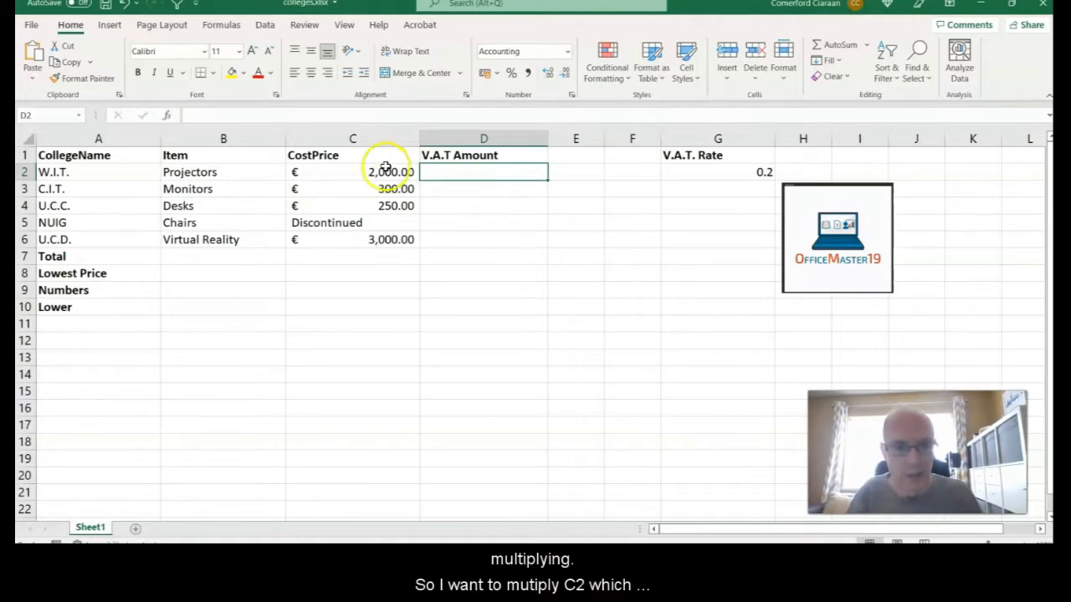
left_click(359, 172)
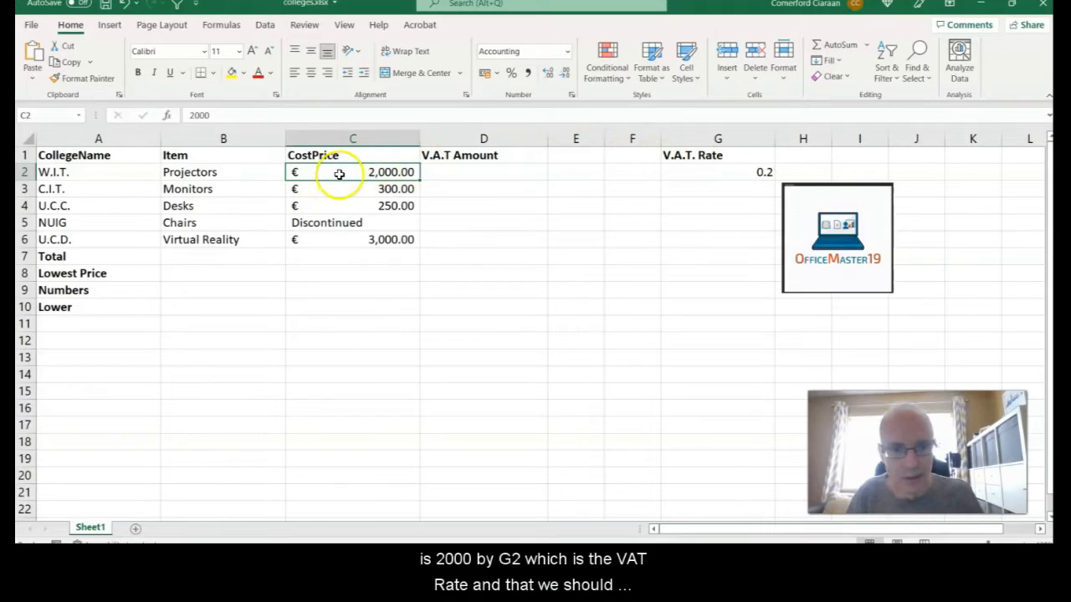
left_click(733, 173)
left_click(472, 172)
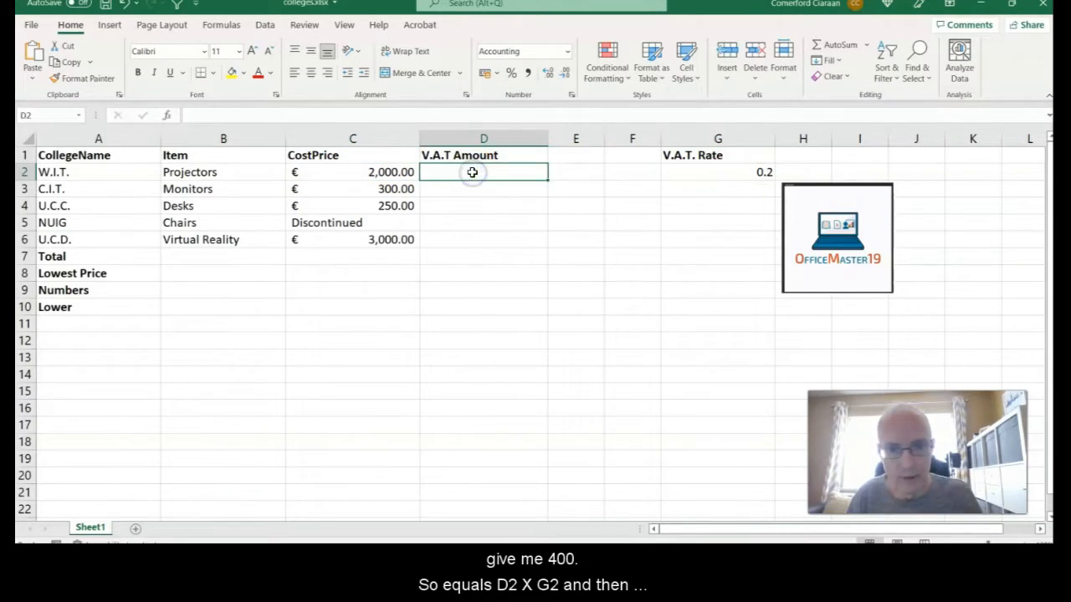
type("=c")
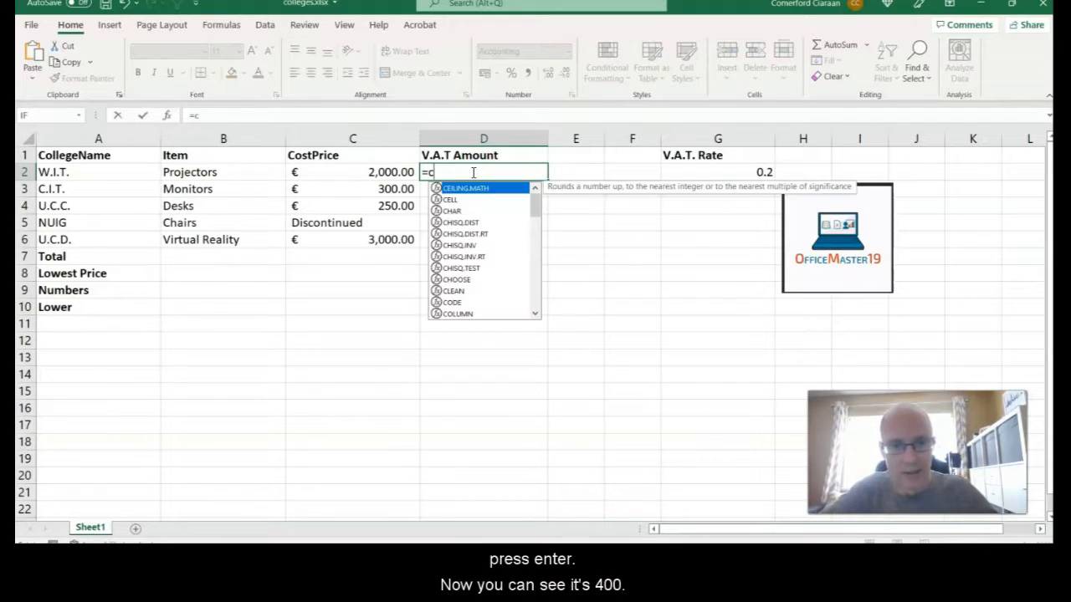
type("2*")
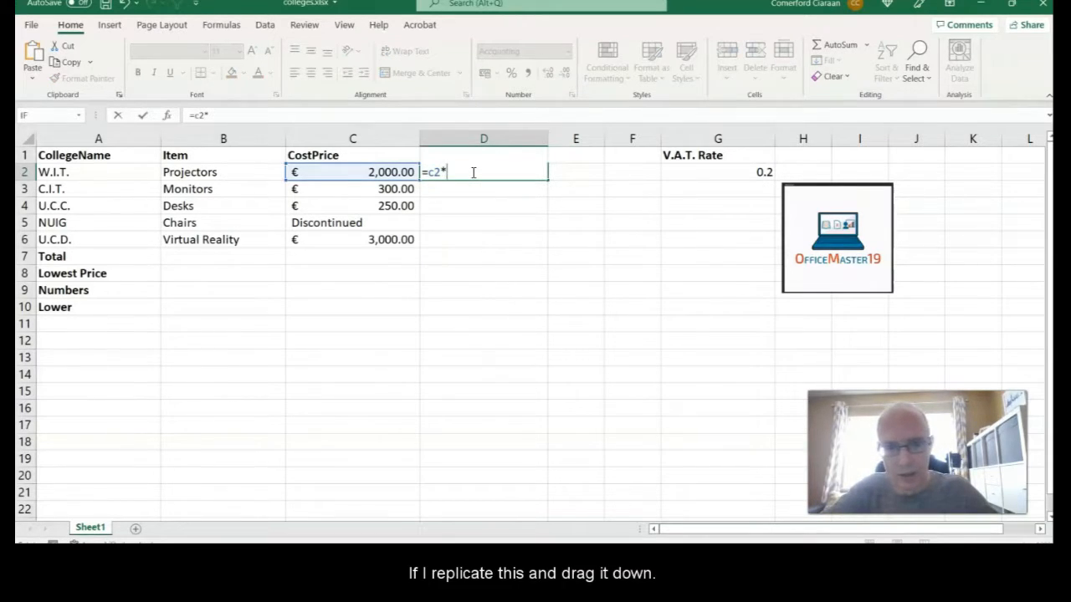
type("g2")
key("Return")
- Copy the V.A.T. formula from D2 down to D6 and inspect the cell references in the copied formulas
left_click(473, 173)
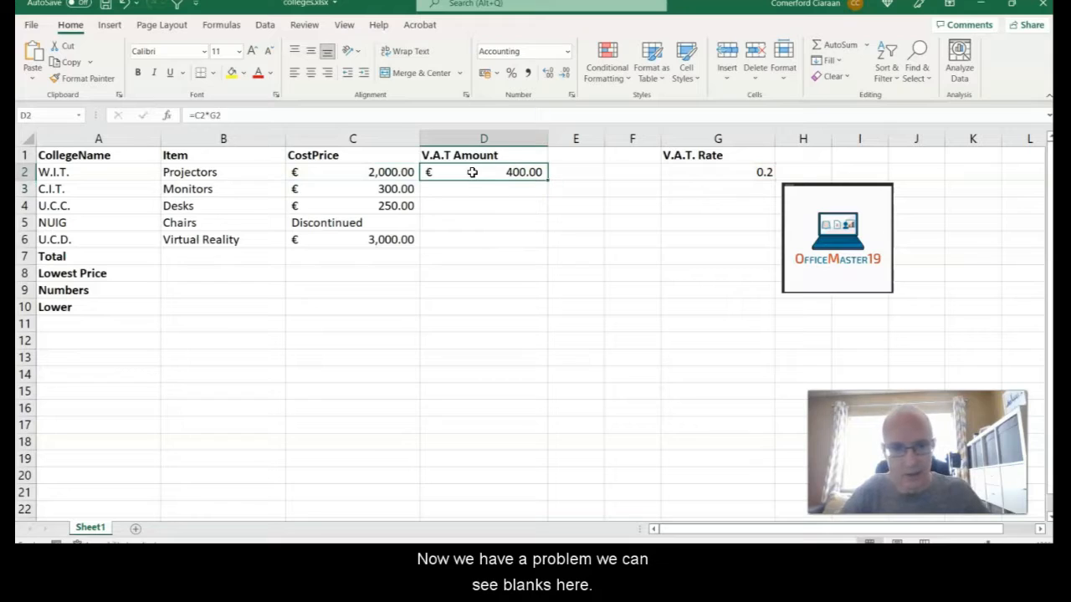
left_click_drag(546, 180, 540, 255)
left_click(507, 188)
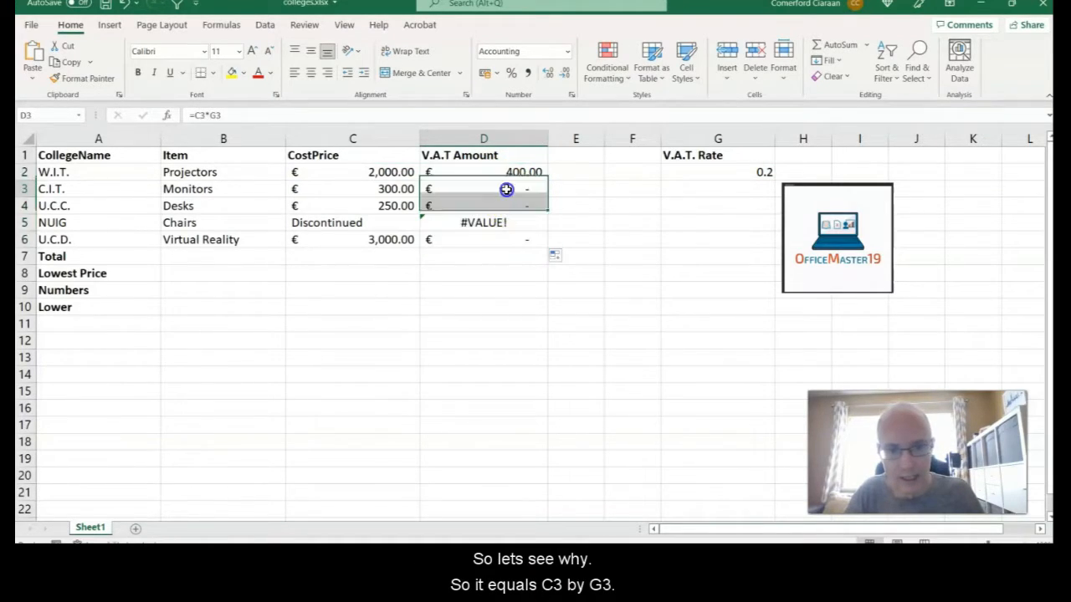
left_click(480, 207)
left_click(471, 240)
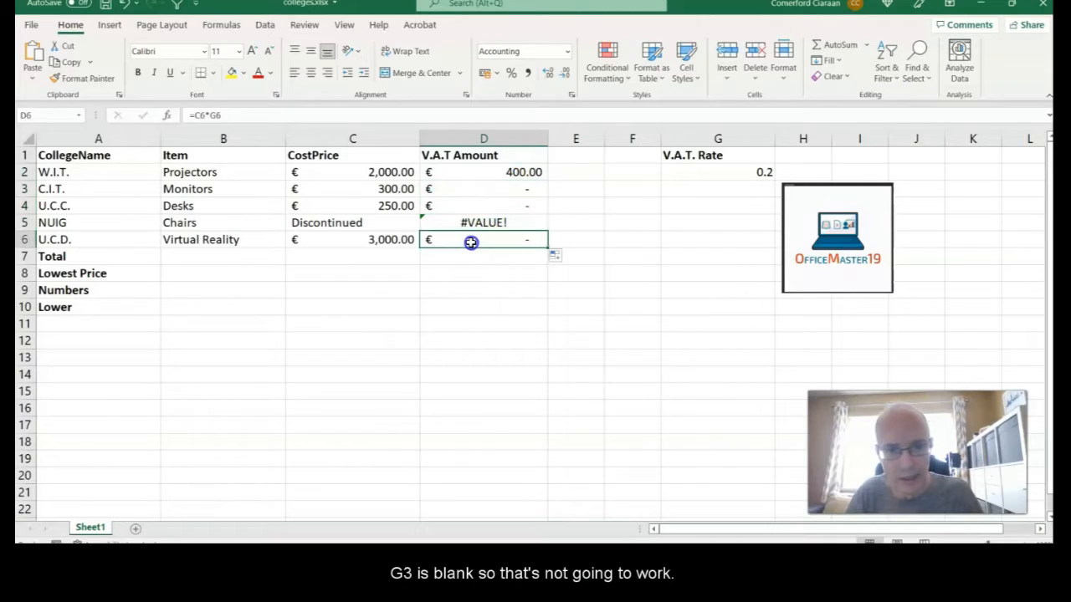
left_click(469, 193)
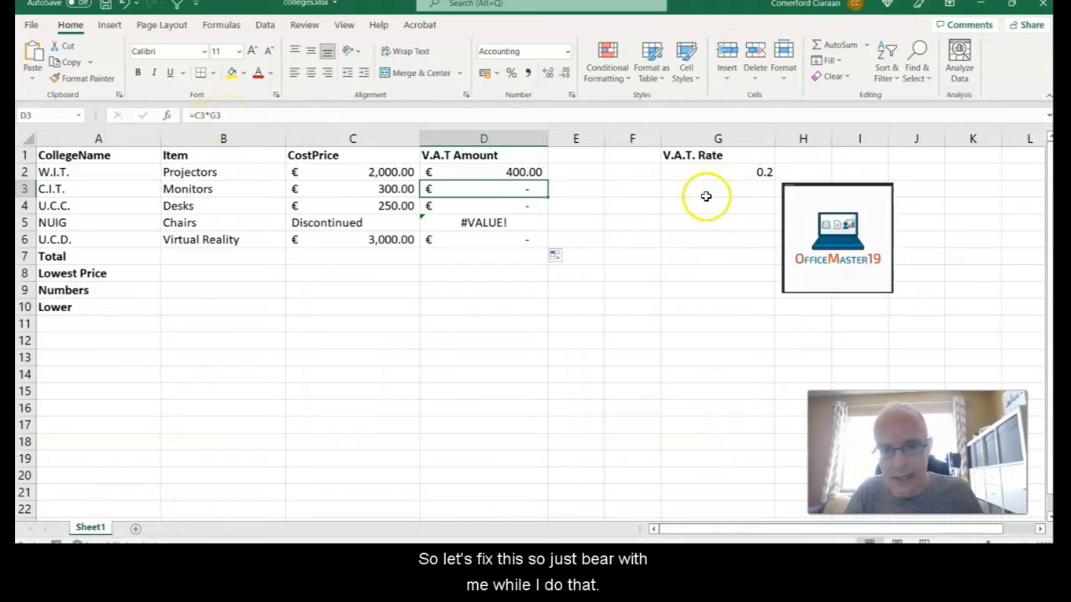
left_click(480, 207)
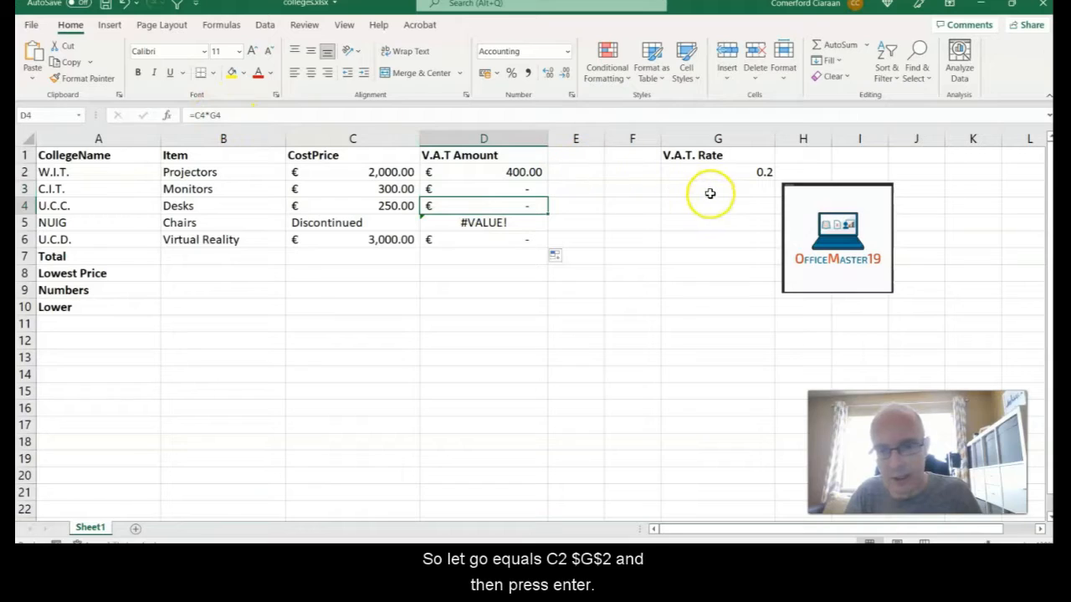
- Clear the V.A.T. formulas from cells D2 to D6
left_click_drag(511, 171, 503, 240)
key("Delete")
key("Up")
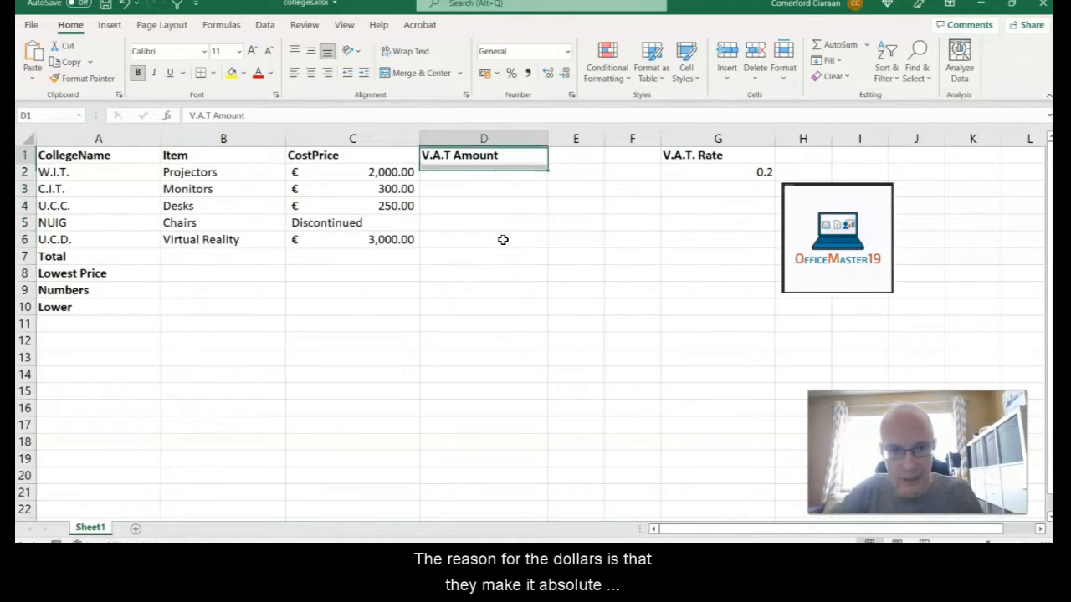
- Enter the formula =C2*$G$2 in D2, with an absolute reference to the V.A.T. rate cell
key("Down")
type("=c2*")
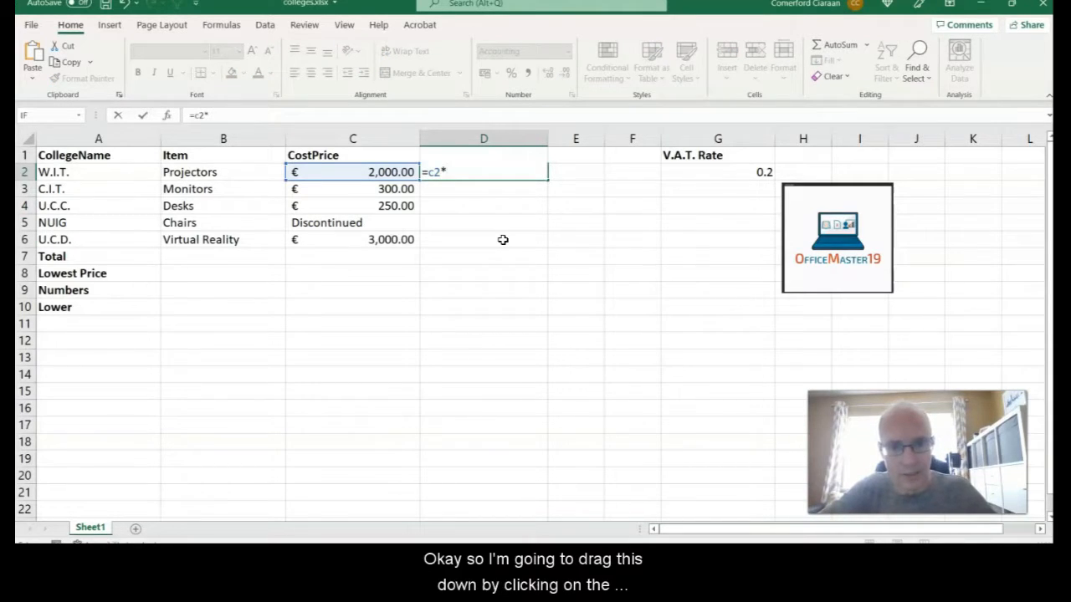
type("$G$2")
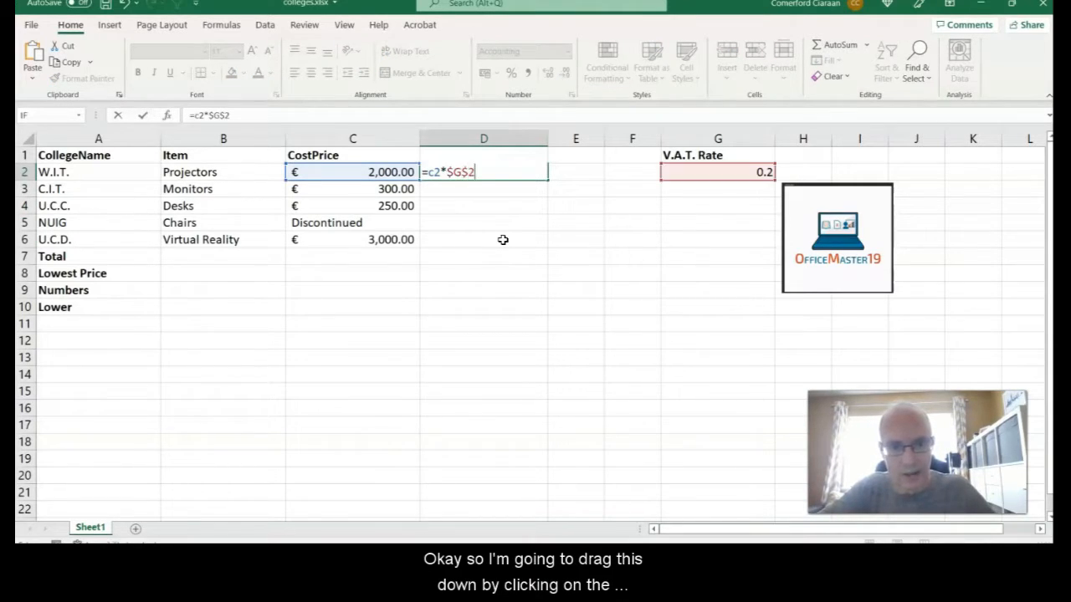
key("Return")
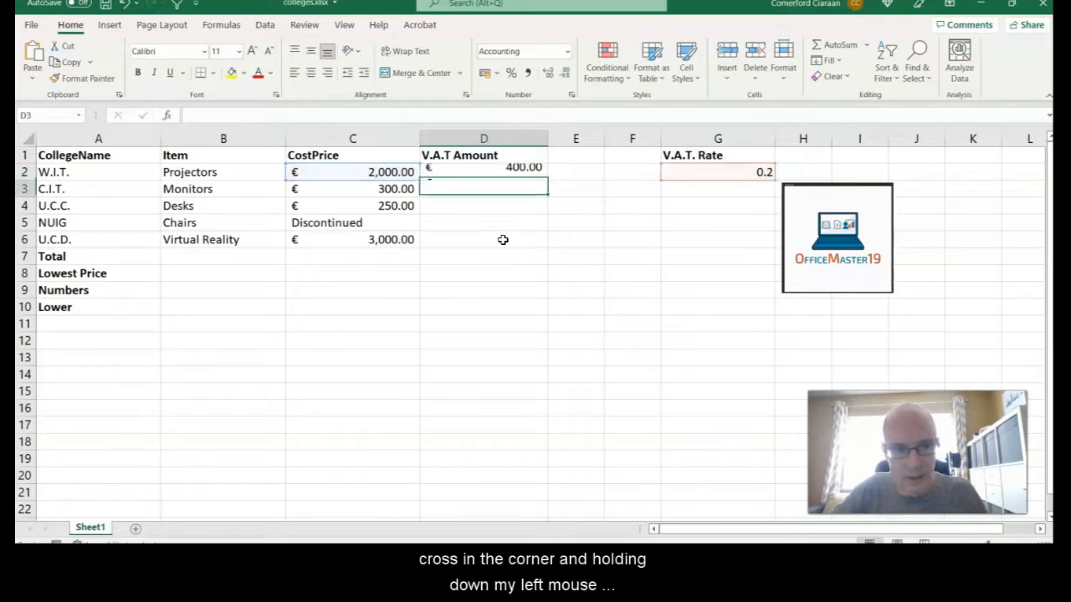
- Fill the absolute-reference formula from D2 down to D6 and check the references in the copied formulas
key("Up")
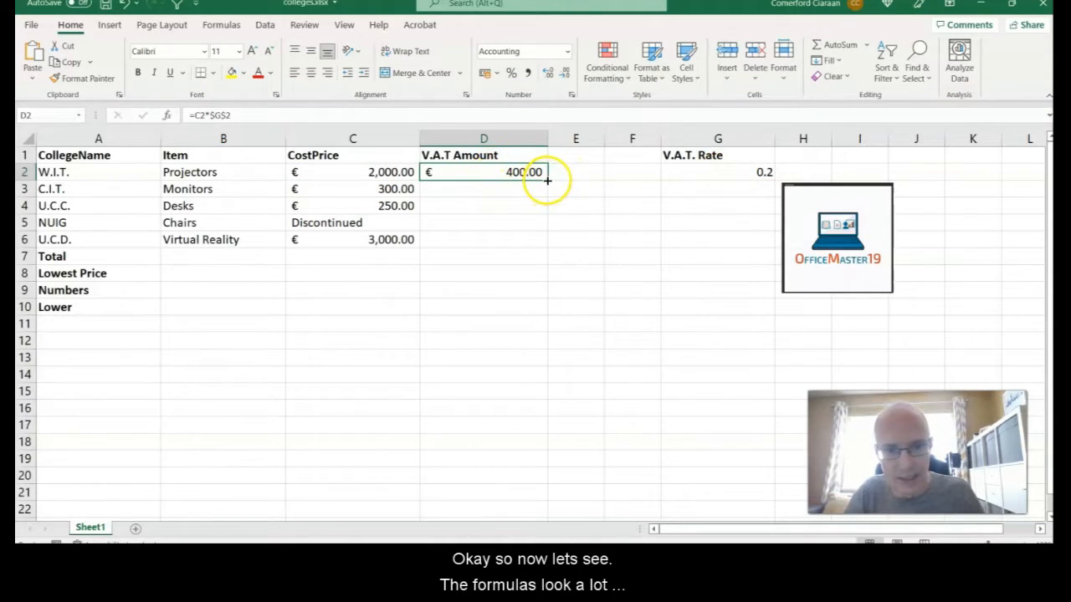
left_click_drag(545, 181, 544, 246)
left_click(508, 171)
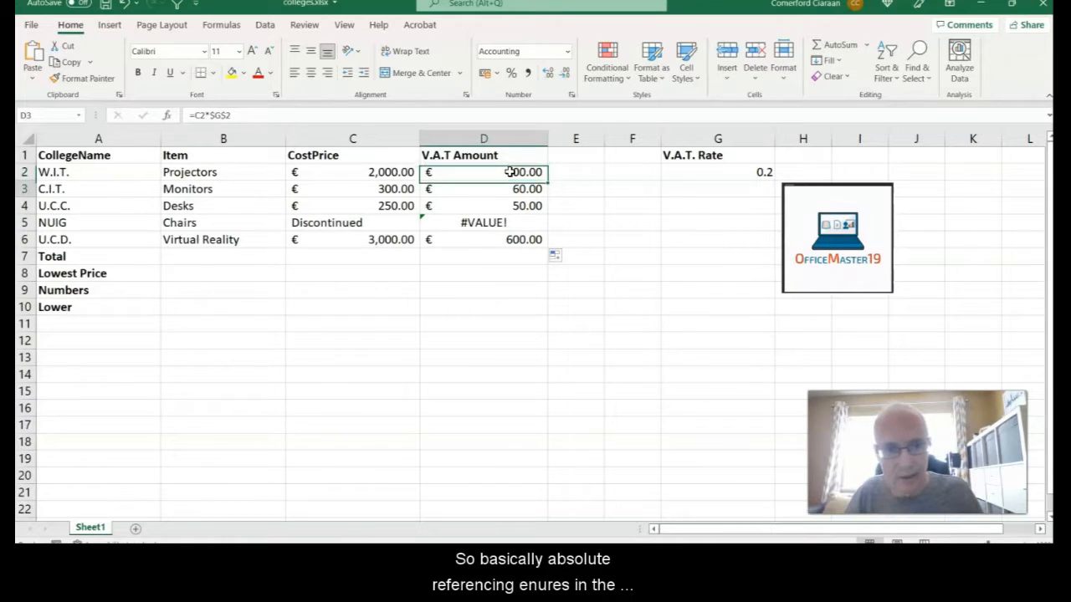
key("Down")
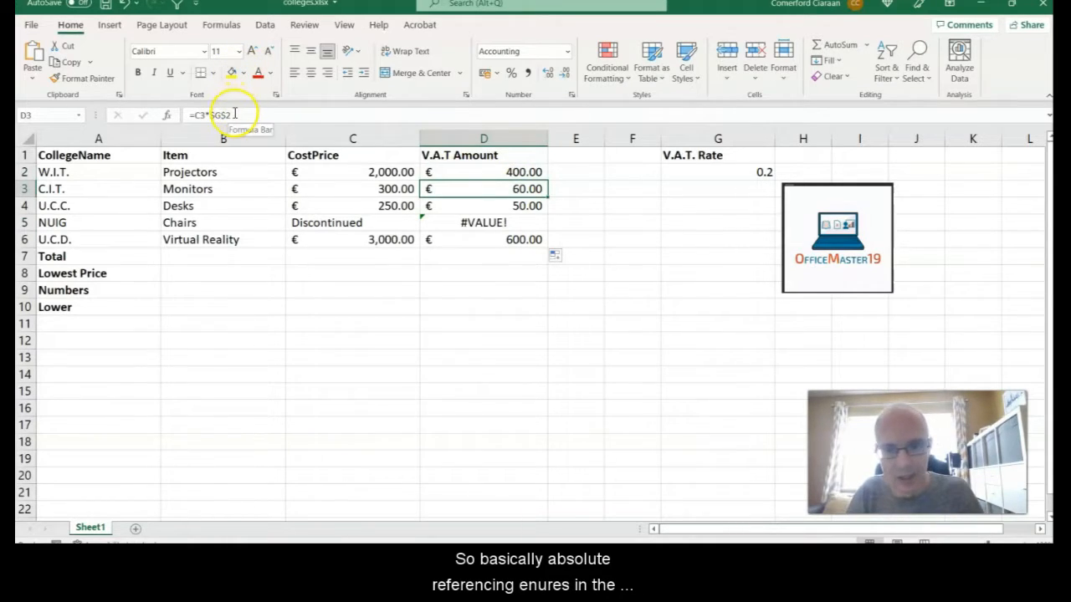
left_click(521, 206)
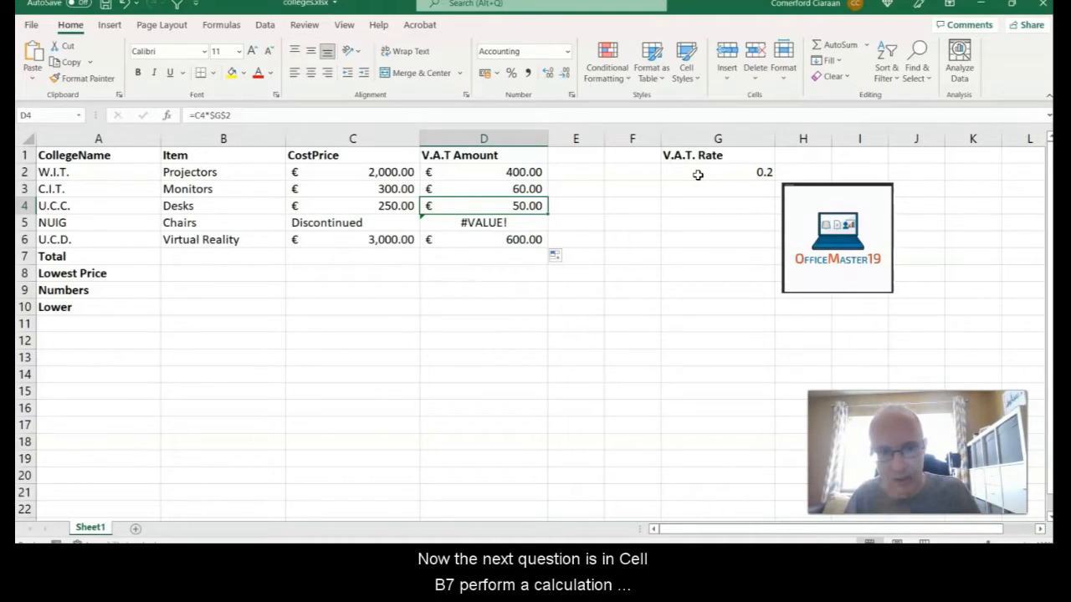
left_click(467, 173)
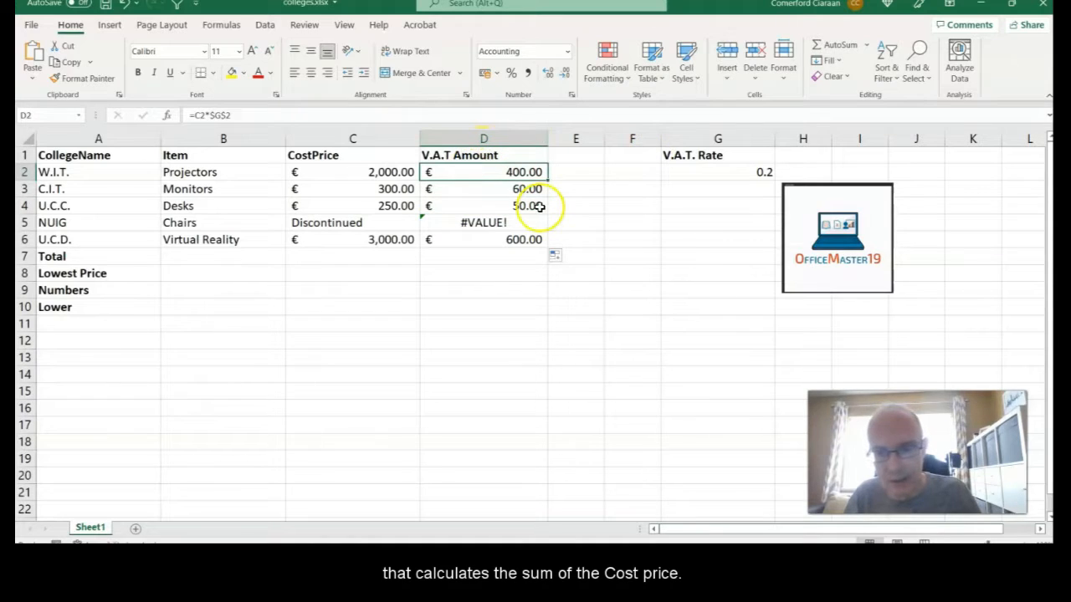
- Total the cost prices in B7 with =SUM(CostPrice), inserting the defined name CostPrice as the argument
left_click(227, 254)
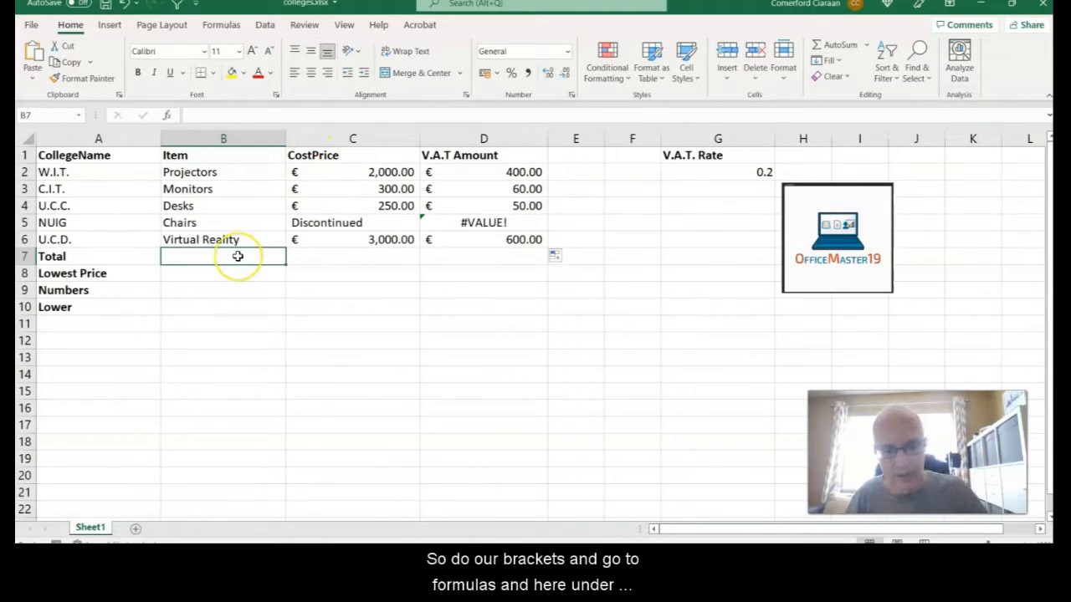
type("=sum*(")
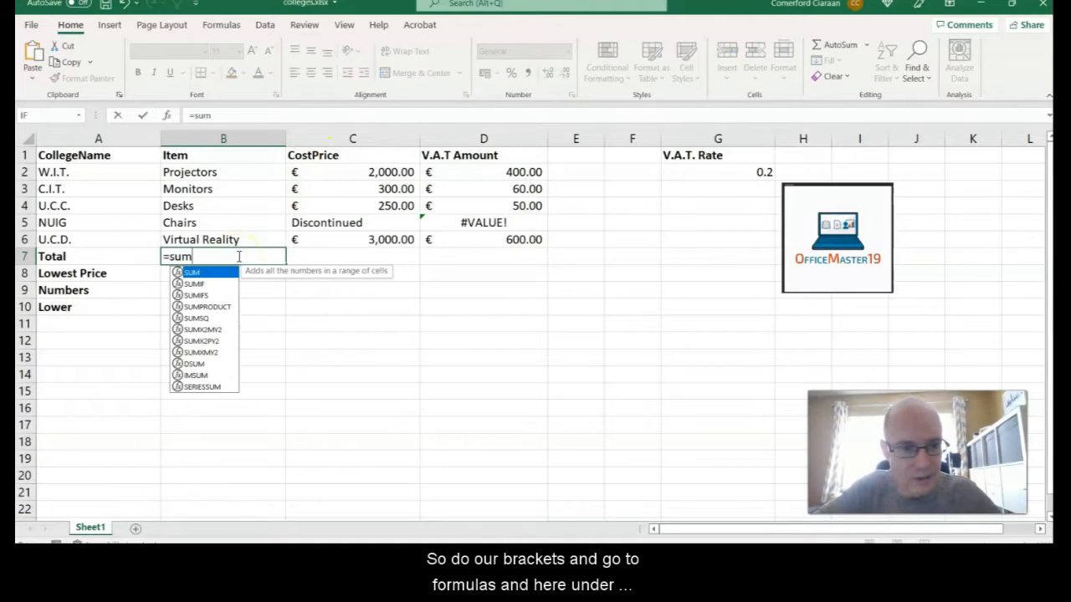
key("BackSpace")
key("BackSpace")
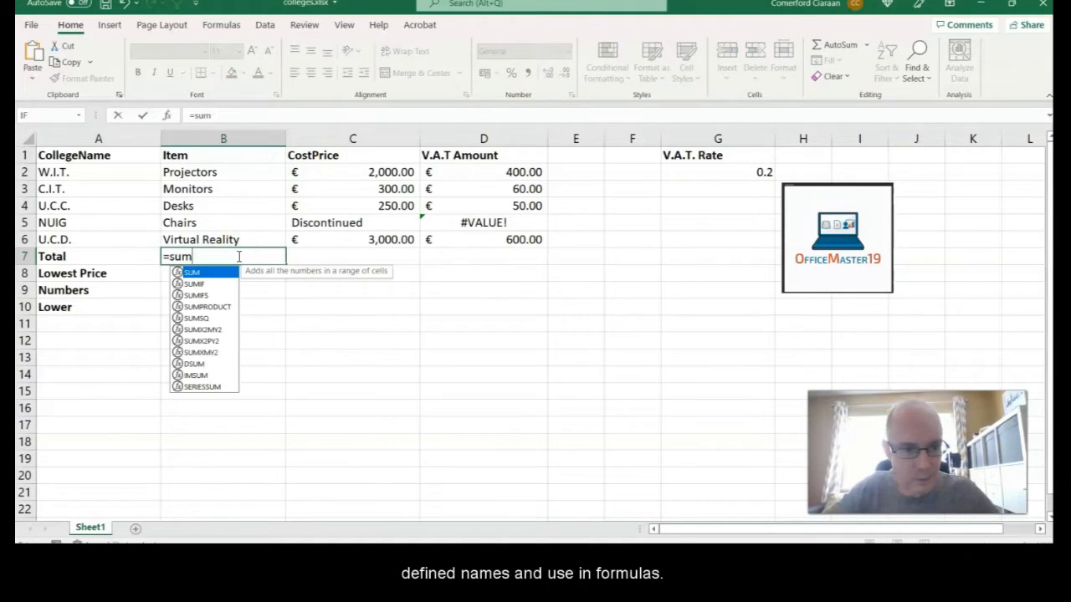
type("(")
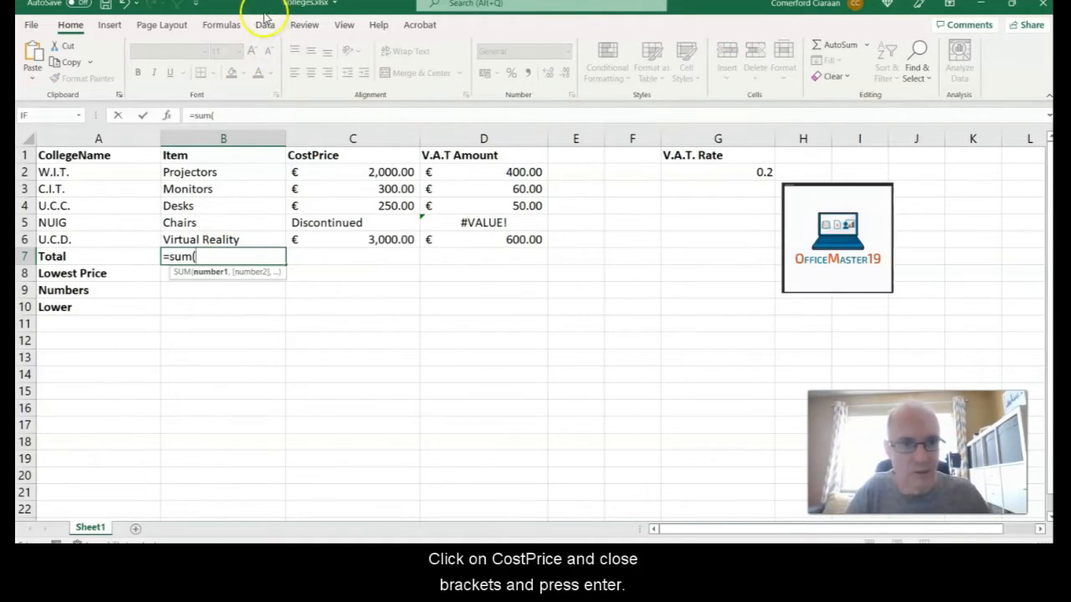
left_click(222, 24)
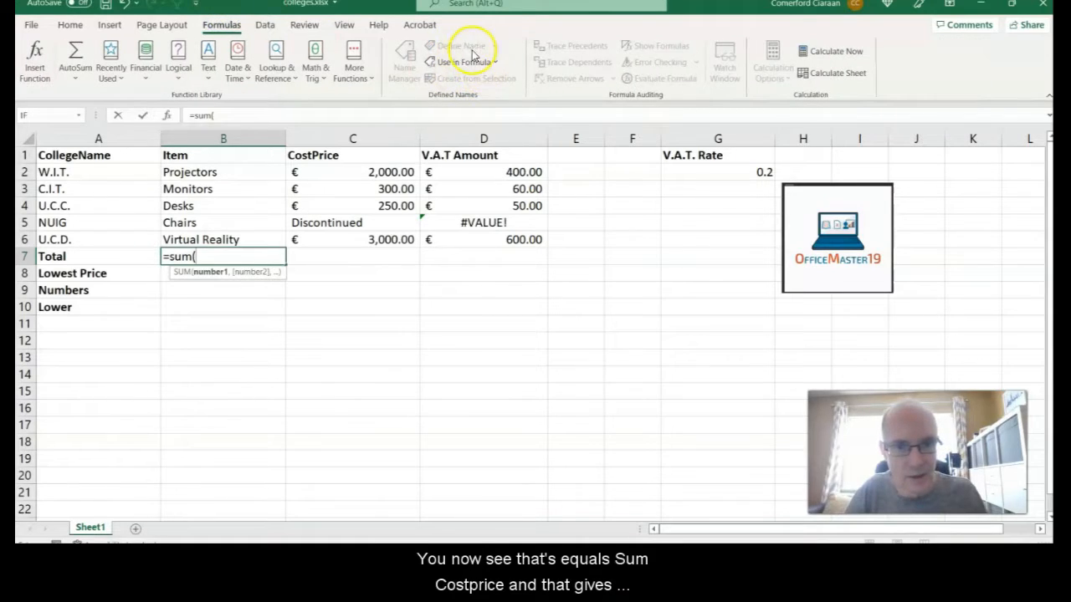
left_click(494, 63)
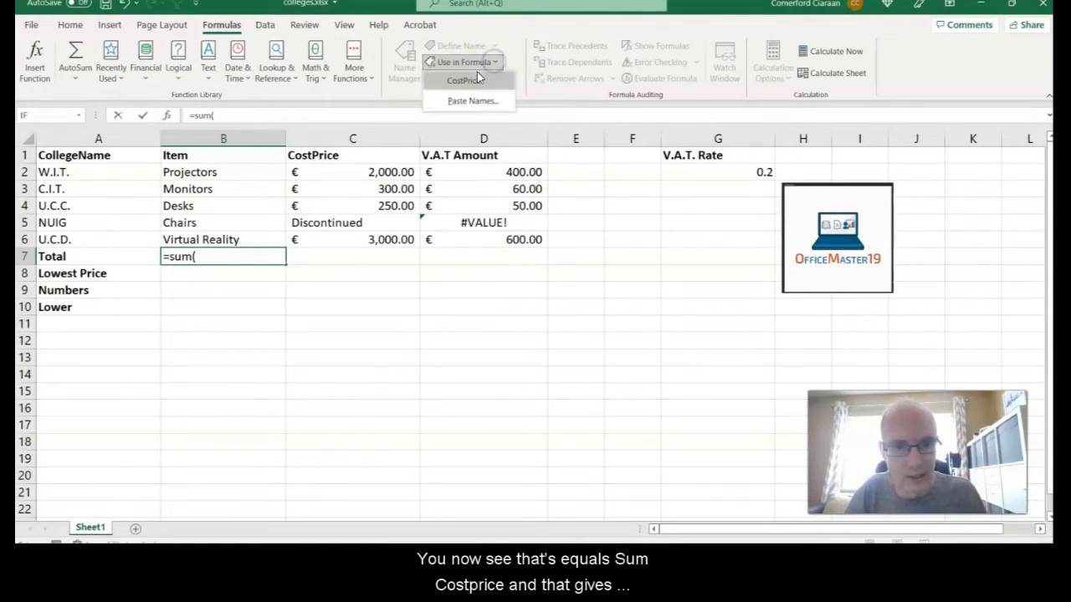
left_click(467, 82)
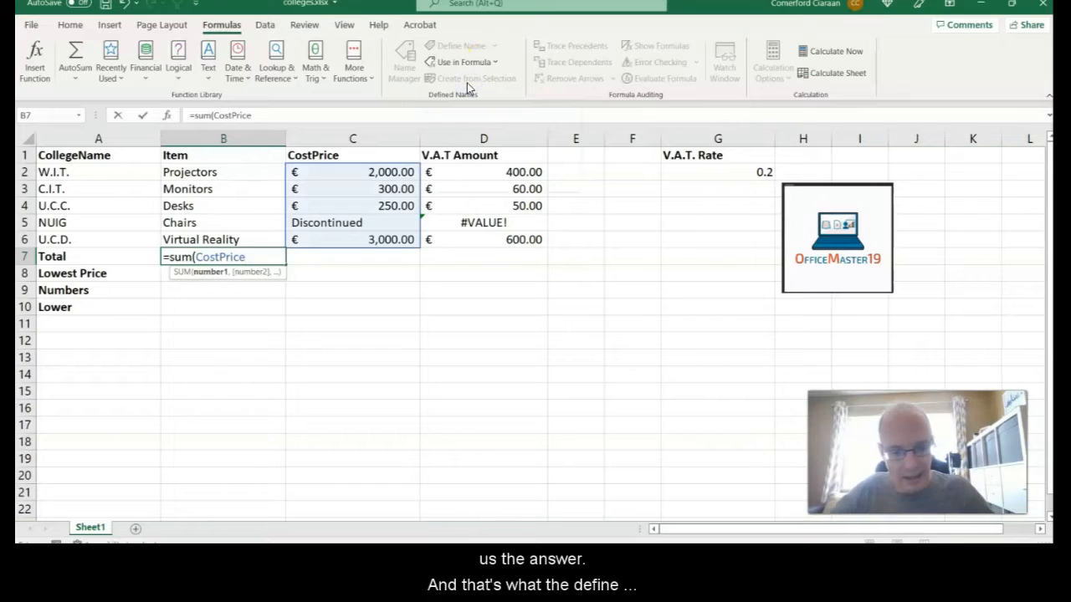
type(")")
key("Return")
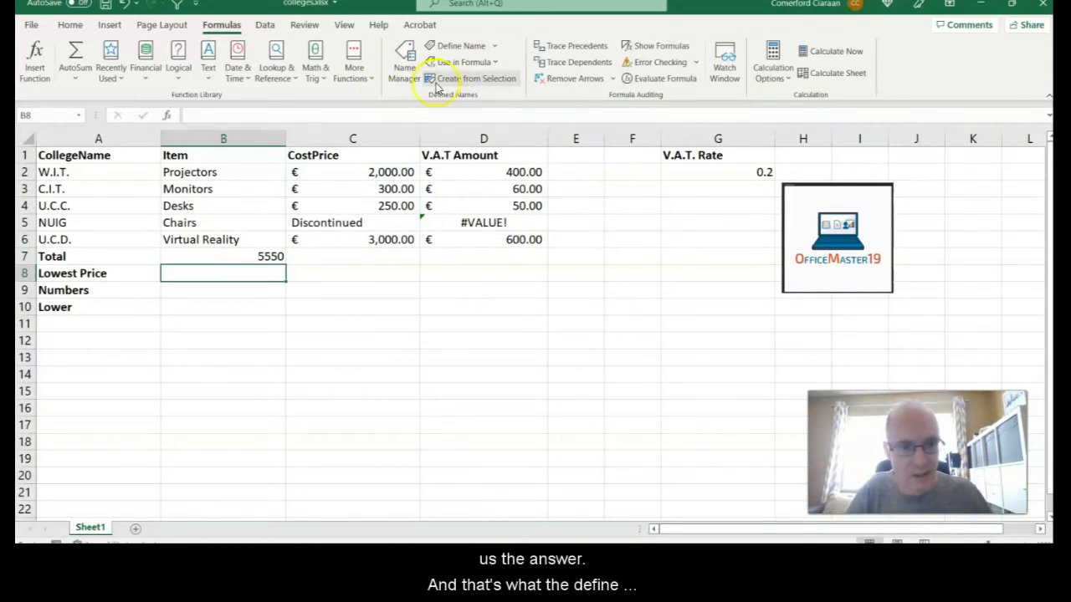
left_click(249, 254)
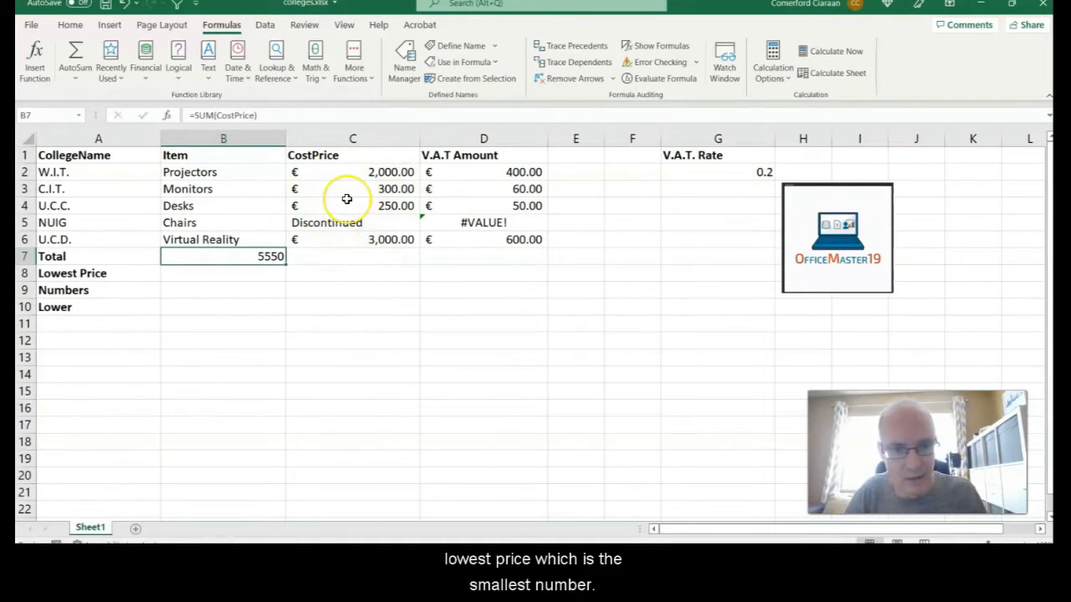
- Calculate the lowest price in B8 with =MIN(CostPrice), using the defined name, and check the finished formula
left_click(205, 275)
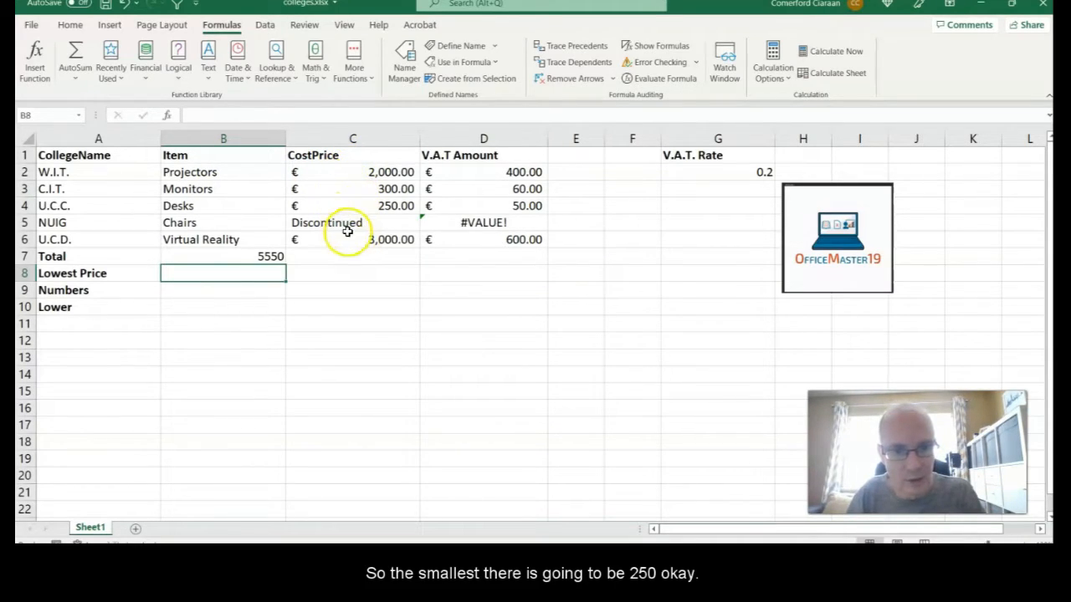
left_click(350, 206)
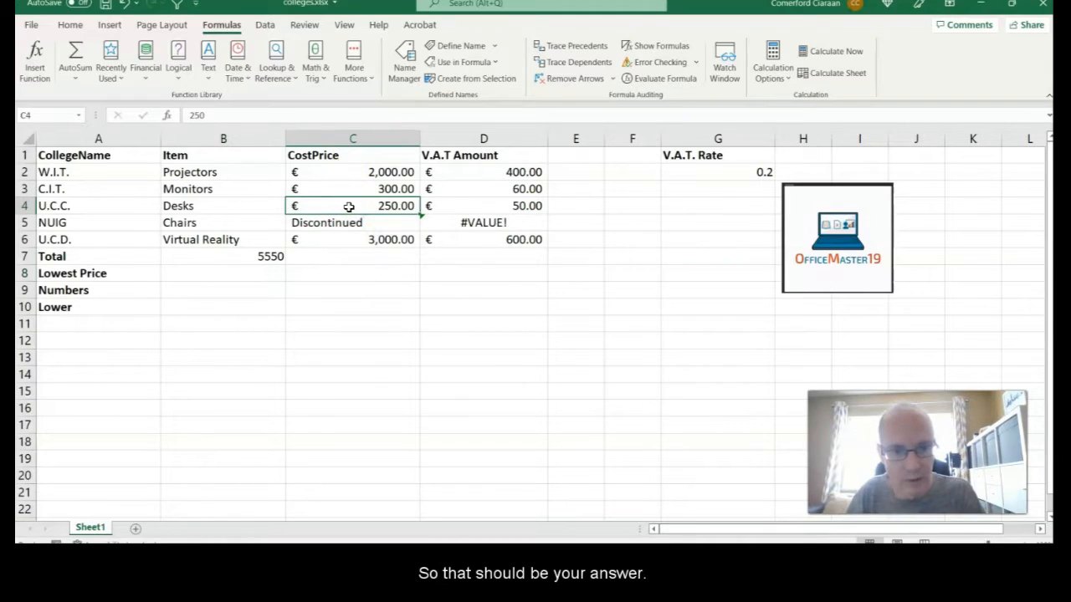
left_click(248, 269)
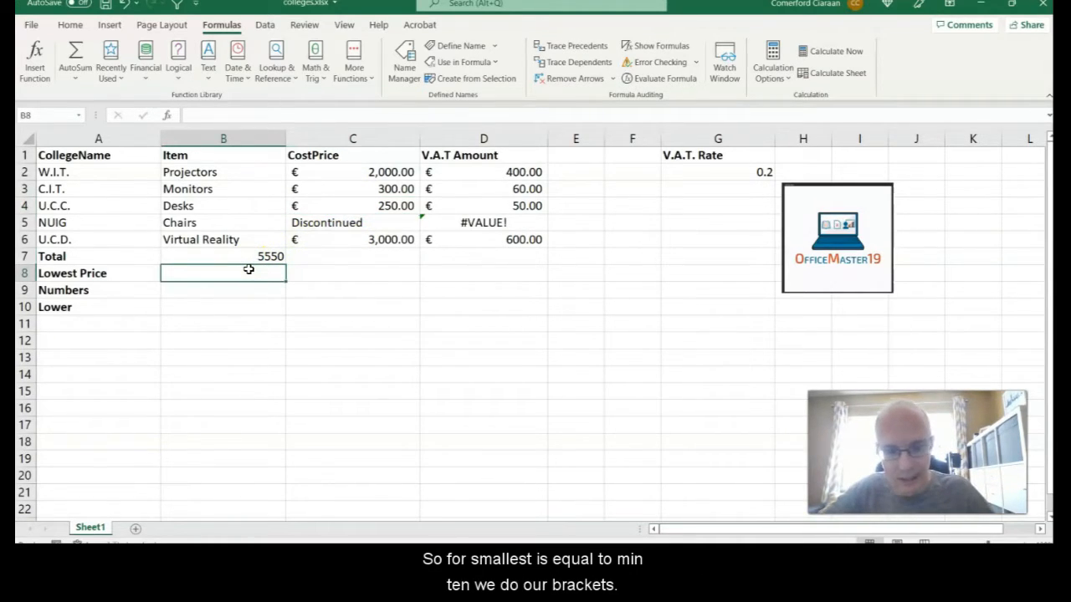
type("=min(")
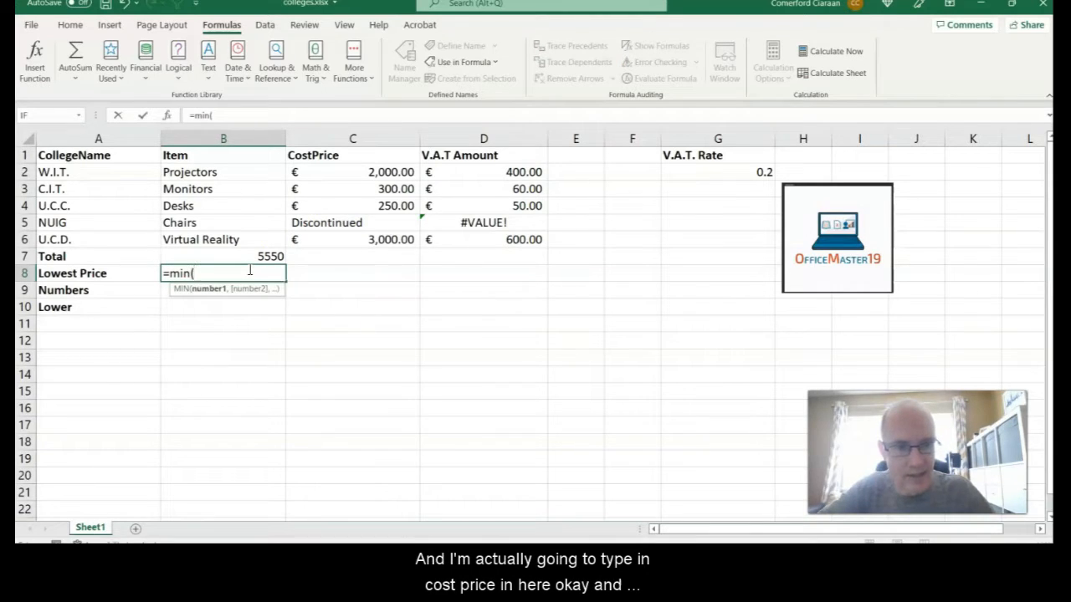
type("Cost")
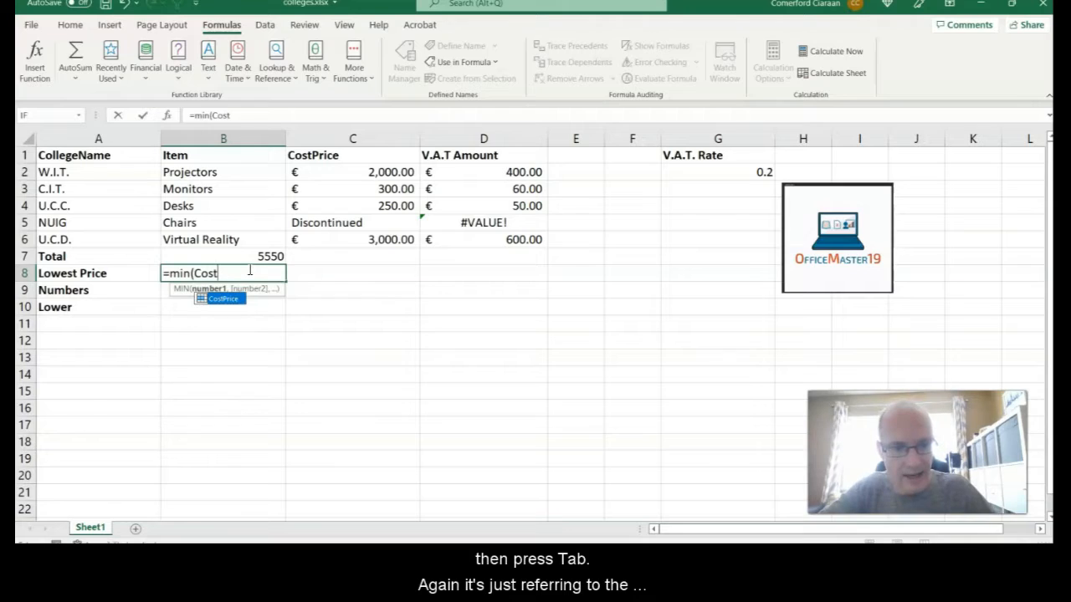
key("Tab")
type(")")
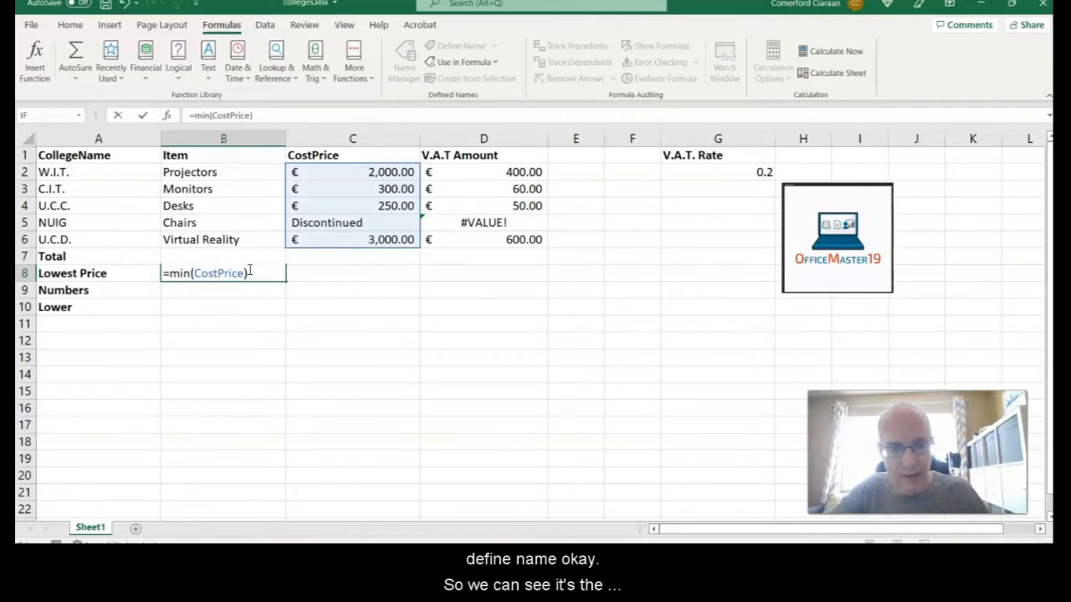
key("Return")
key("Up")
left_click(217, 273)
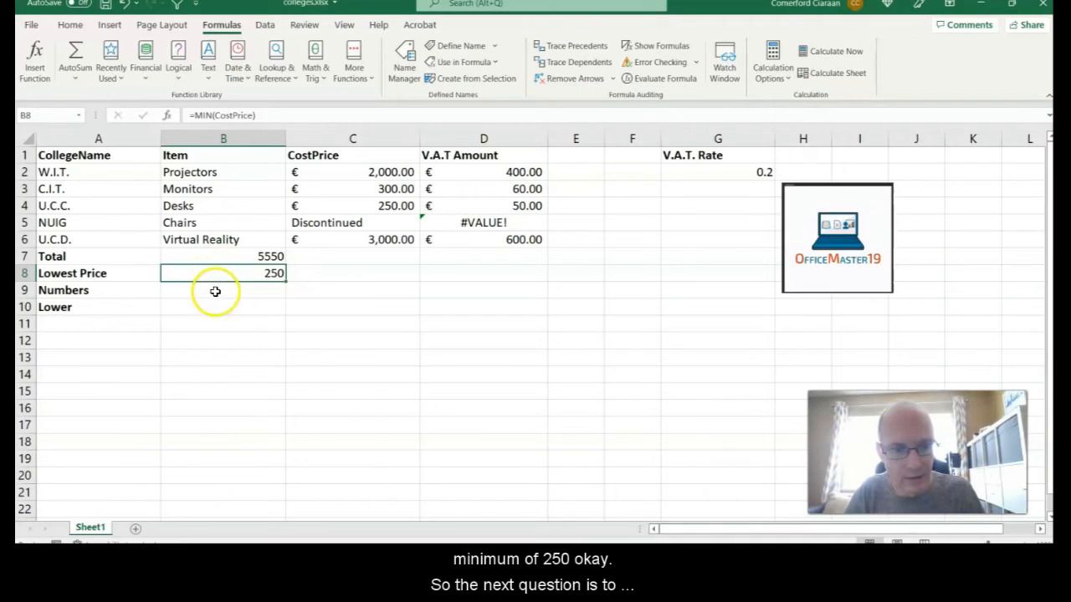
- Count the numeric cost prices in B9 with =COUNT(C2:C6) and check the finished formula
left_click(213, 294)
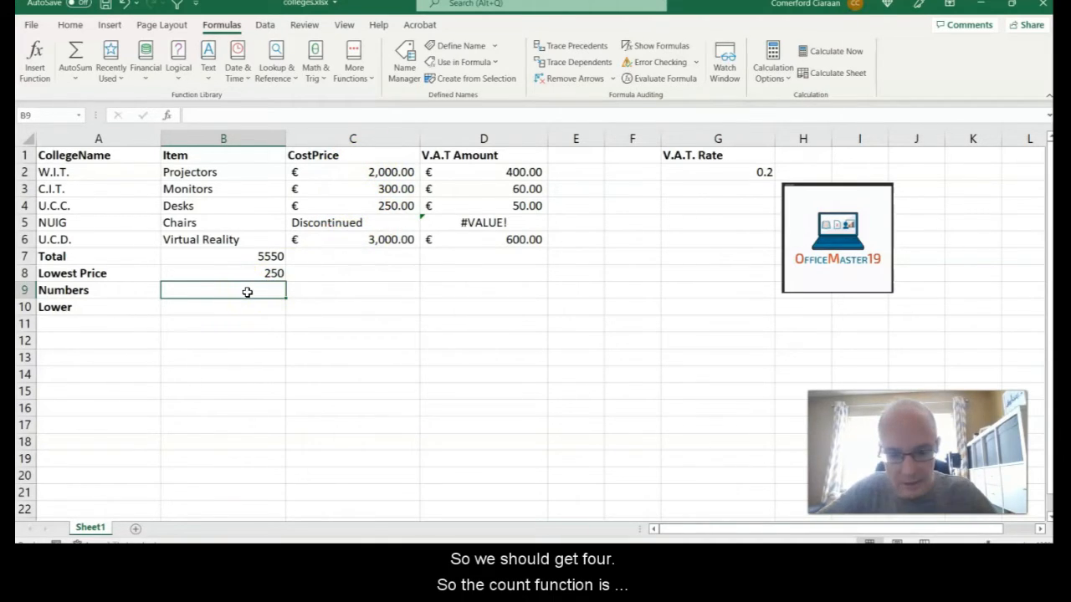
type("=count")
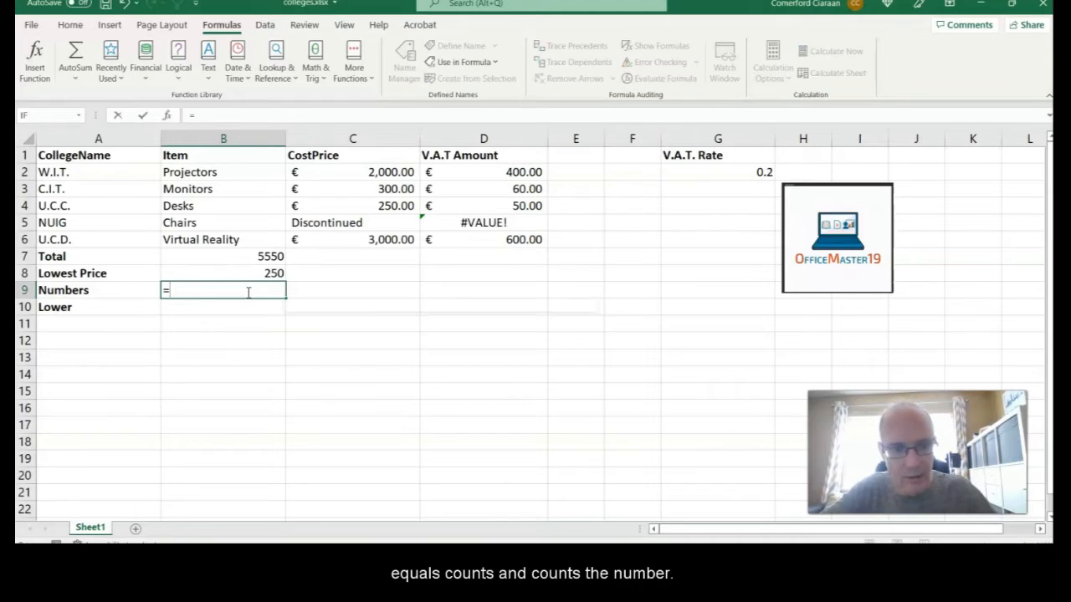
type("c2:c6")
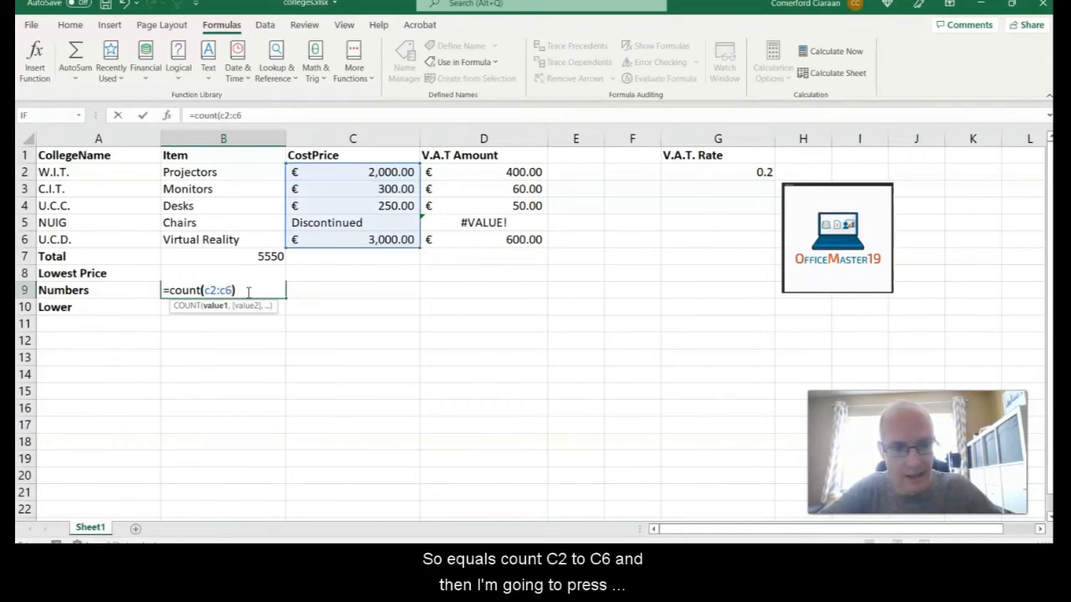
key("Return")
left_click(247, 291)
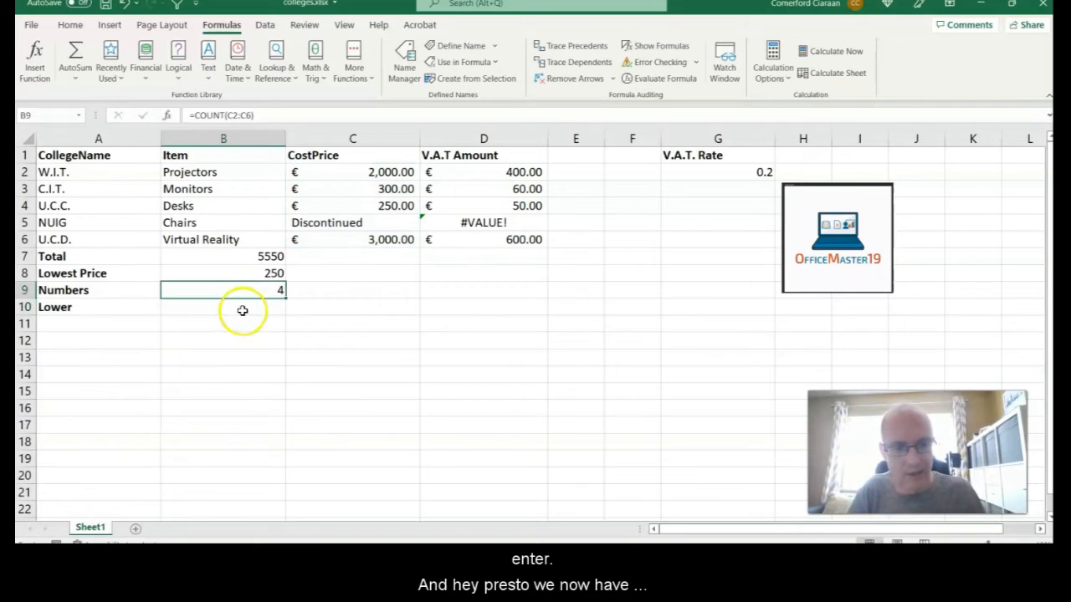
- Convert the college name in A5 to lowercase in B10 with =LOWER(A5) and check the finished formula
left_click(219, 307)
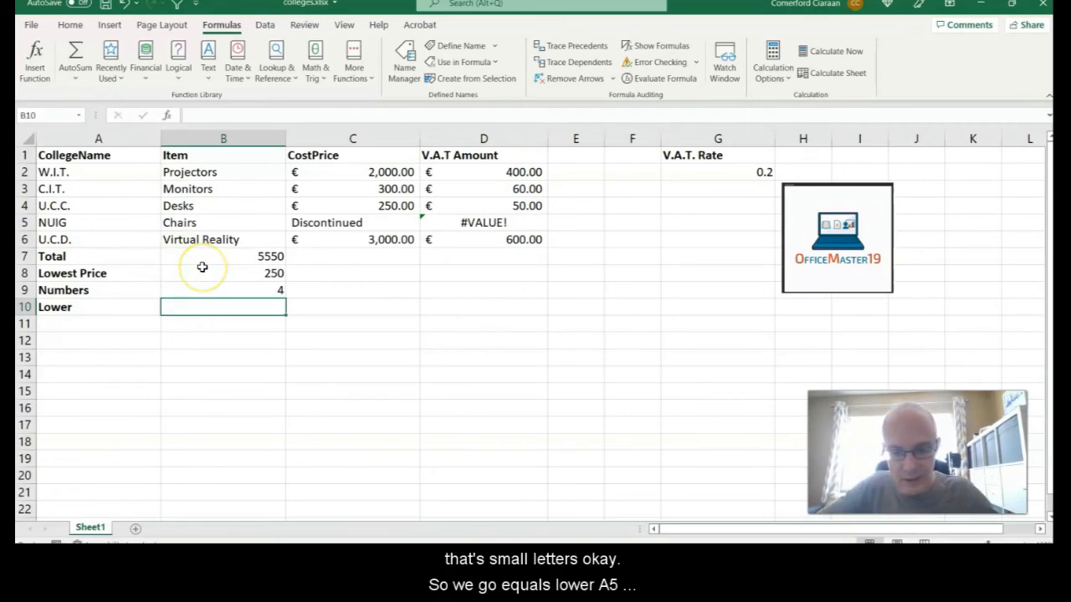
type("=lower(a")
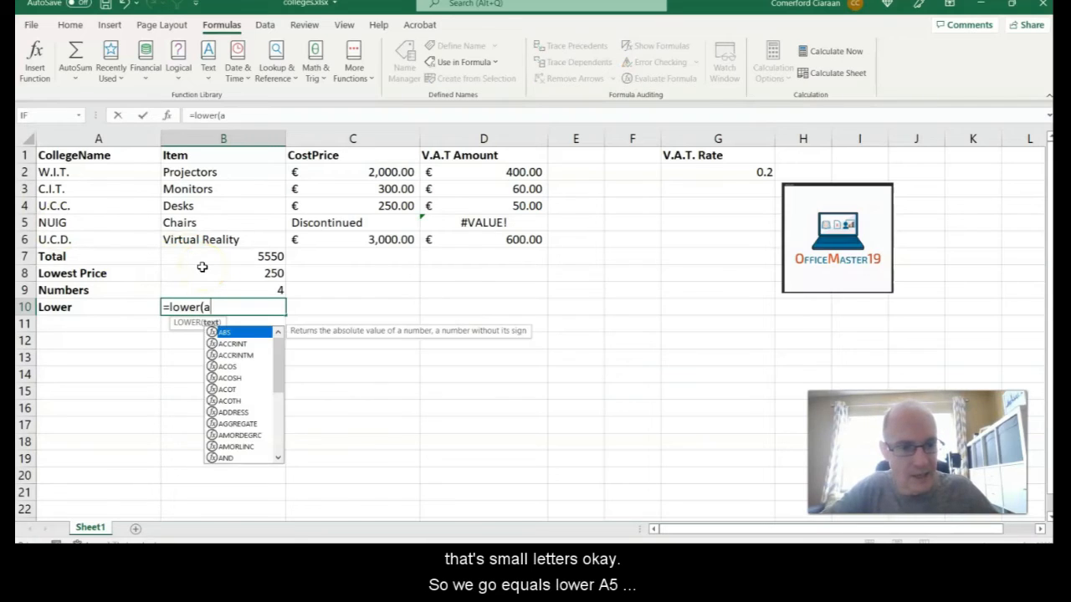
type("5)")
key("Return")
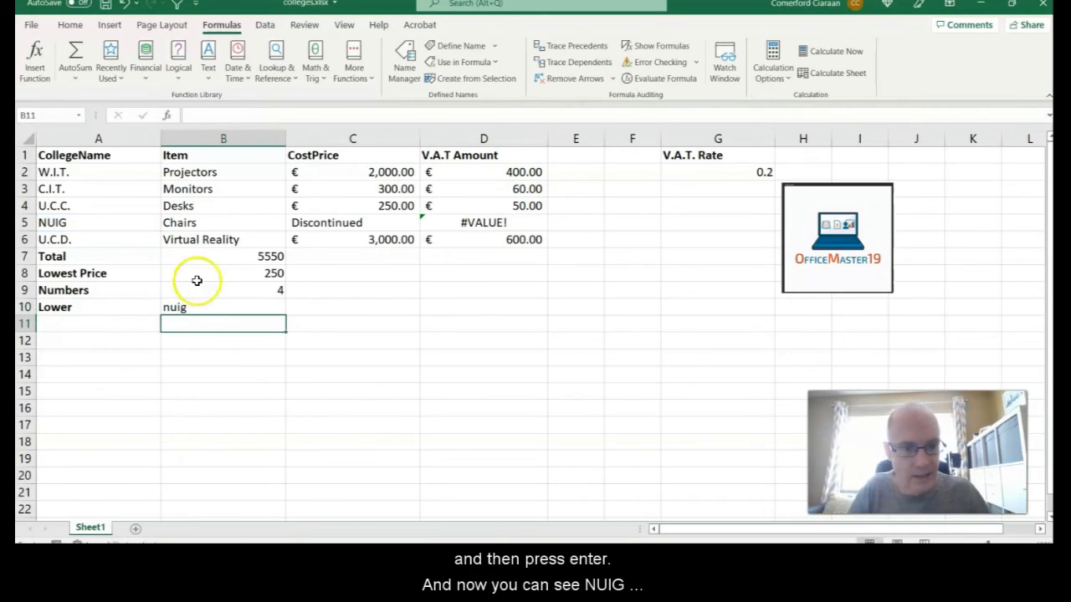
left_click(179, 306)
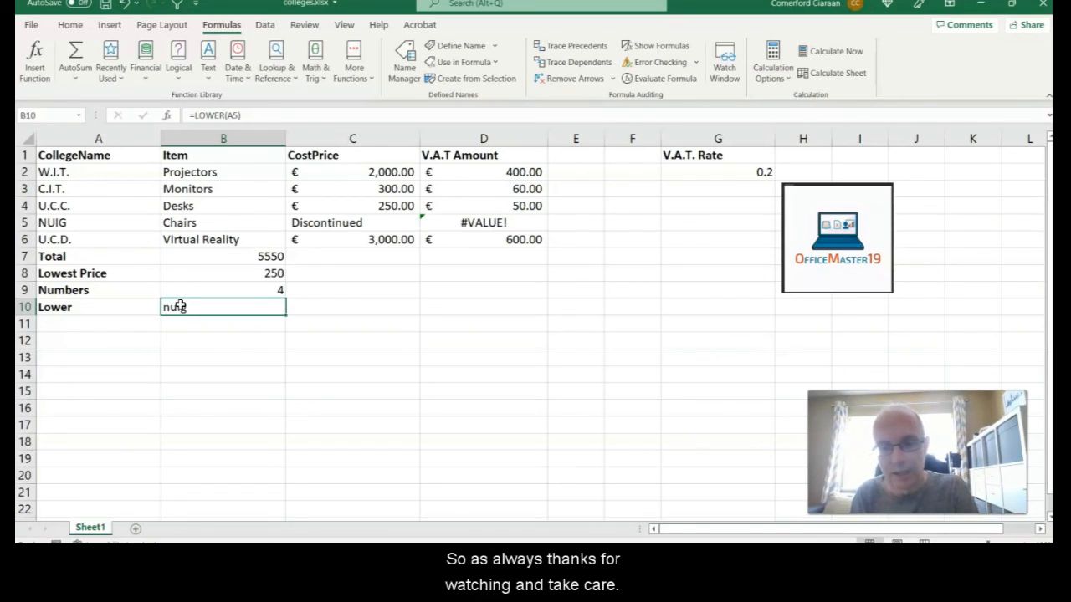
left_click(27, 551)
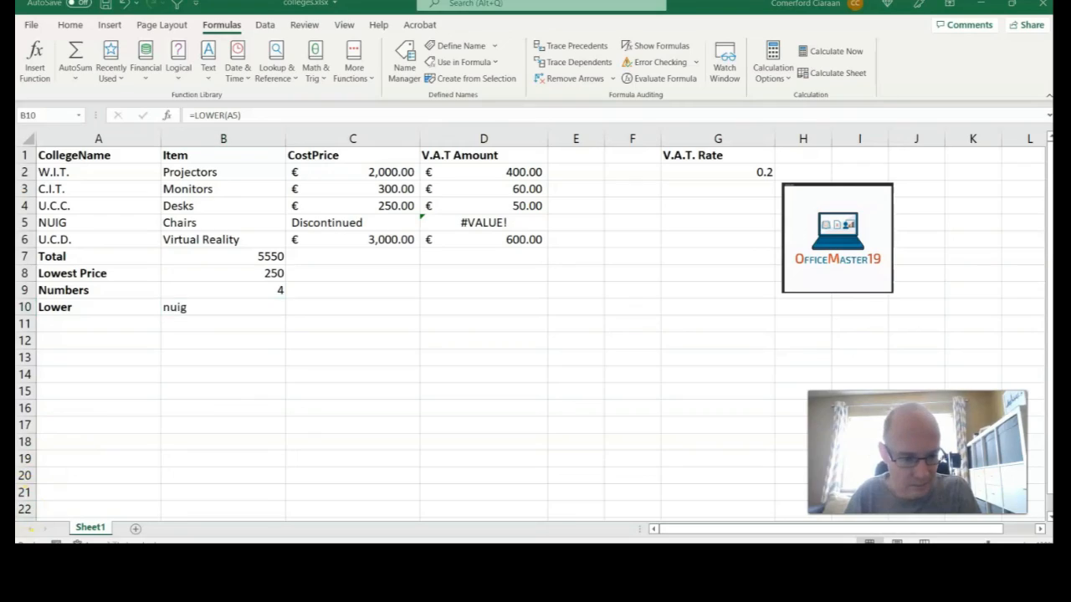